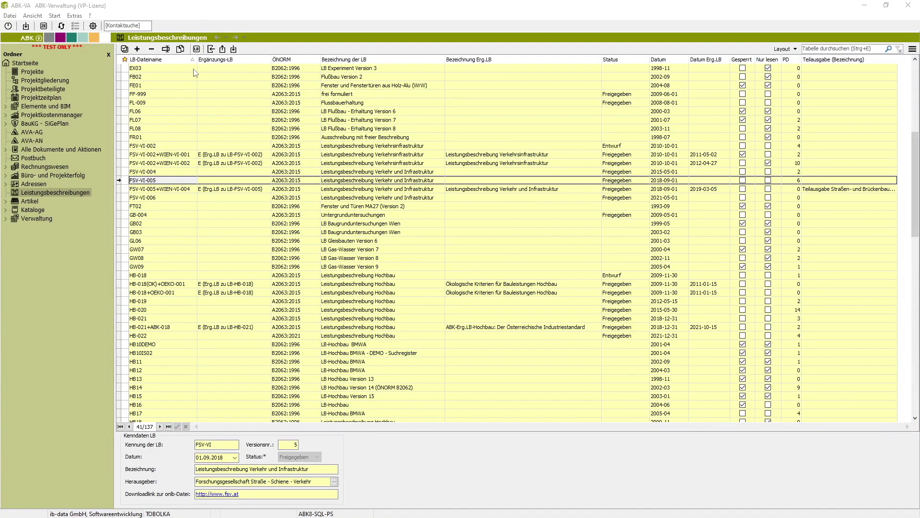
# Create a price file for FSV-VI-005 with identifier 2024-FSV, description Richtpreis FSV and a Mittellohnpreis of 48 EUR per hour
pyautogui.click(196, 52)
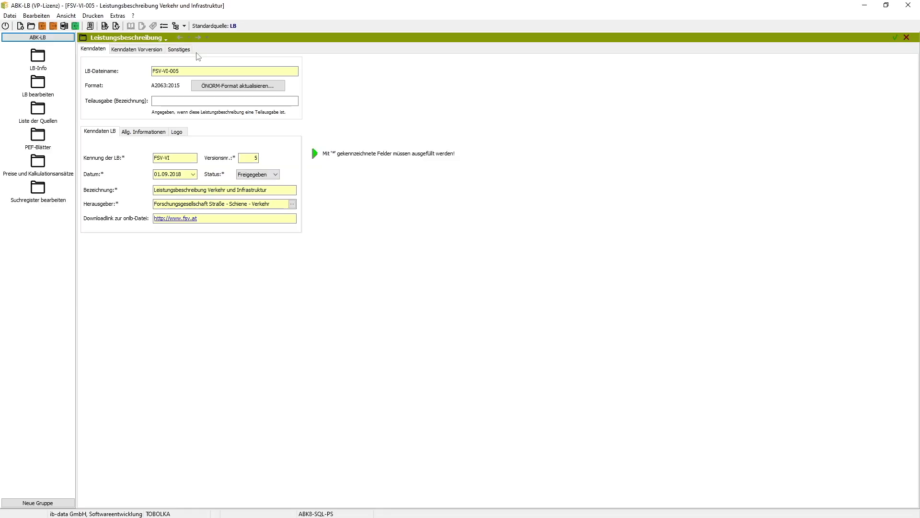
pyautogui.click(37, 161)
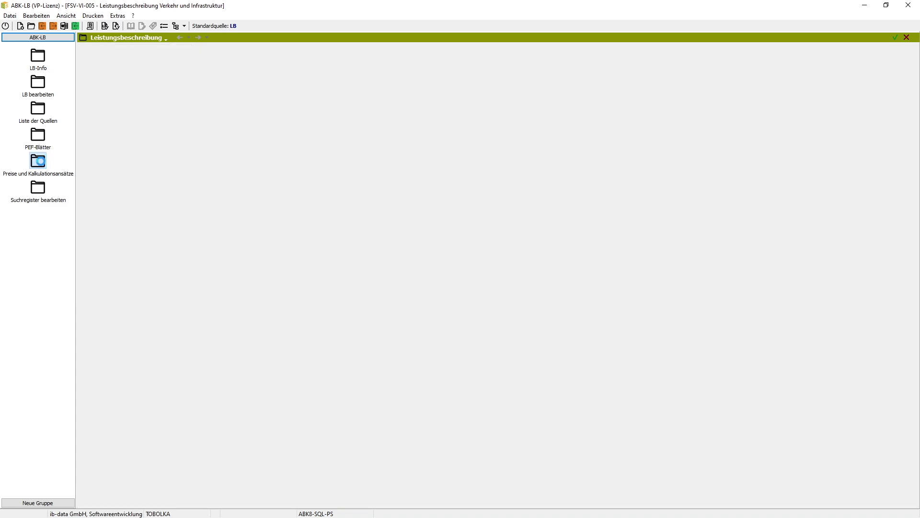
pyautogui.write('2024-FSV')
pyautogui.press('Tab')
pyautogui.write('Richtpreis FSV')
pyautogui.press('Tab')
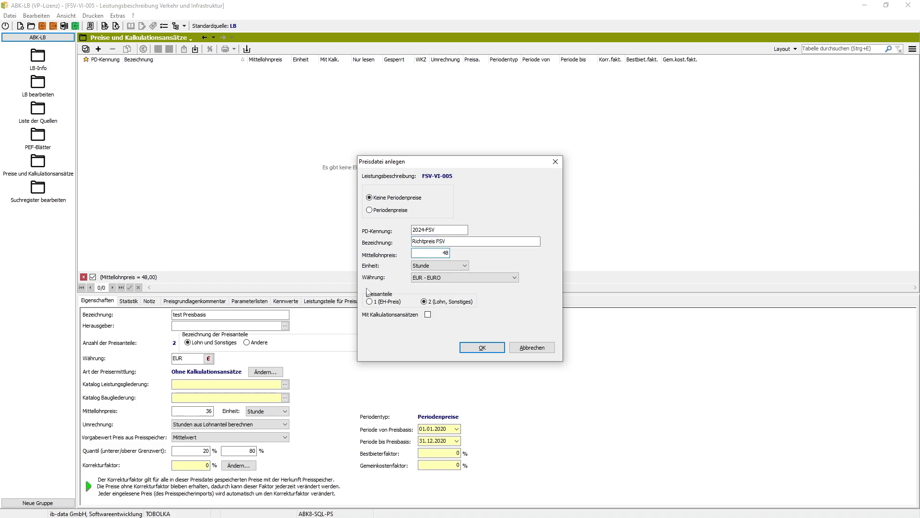
pyautogui.click(489, 347)
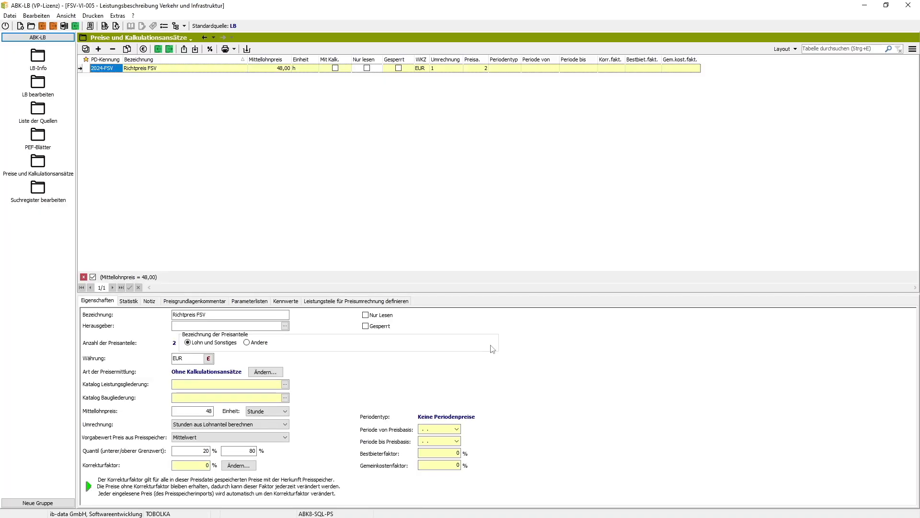
# Set up the Preisspeicher import including the LB-Vorversionen, all error-free offers and a price basis from 01.01.2020 to 31.03.2024
pyautogui.click(10, 15)
pyautogui.moveTo(72, 140)
pyautogui.click(158, 163)
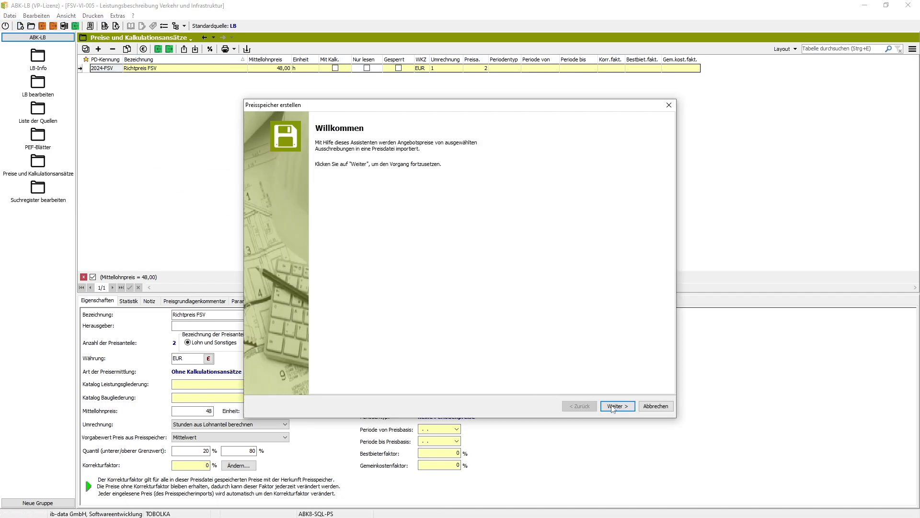
pyautogui.click(615, 406)
pyautogui.click(615, 406)
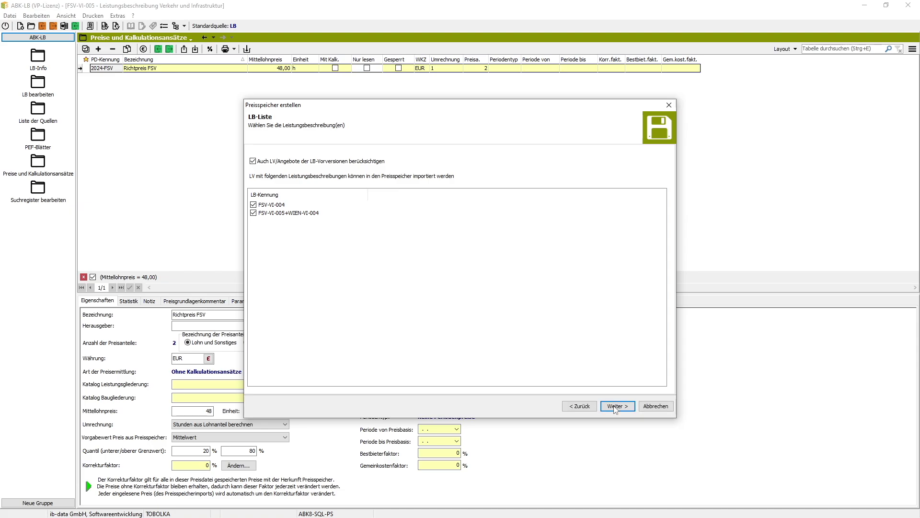
pyautogui.click(616, 406)
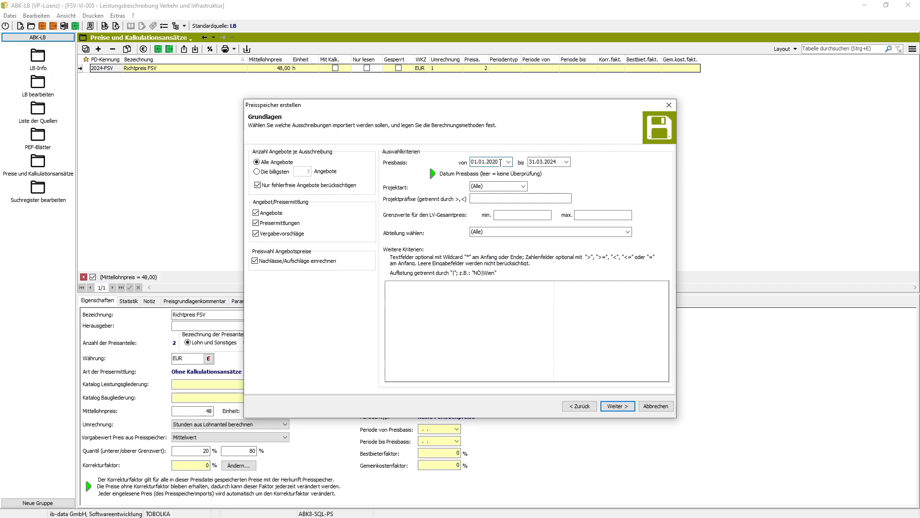
pyautogui.click(623, 406)
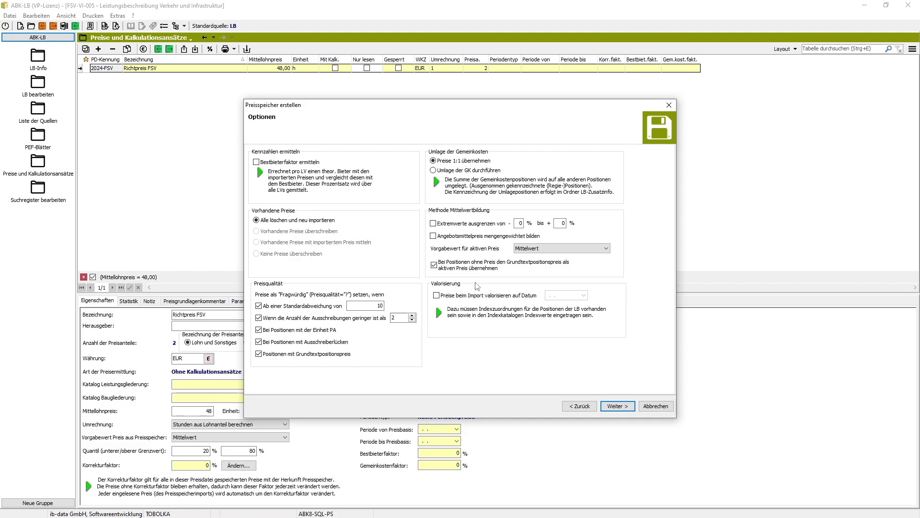
# Have the prices valorised to 01.01.2024 on import, run the Preisspeicher import and close its protocol
pyautogui.click(436, 295)
pyautogui.click(550, 295)
pyautogui.write('01.01.2')
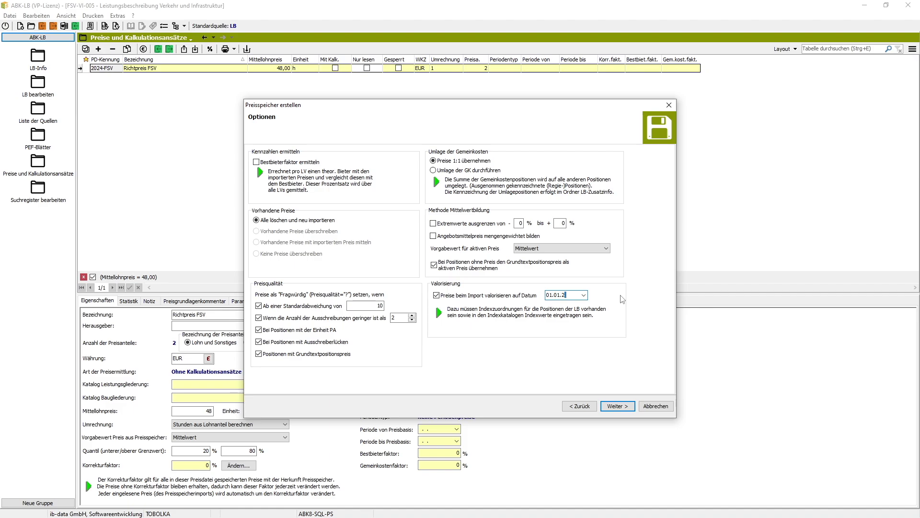
pyautogui.write('024')
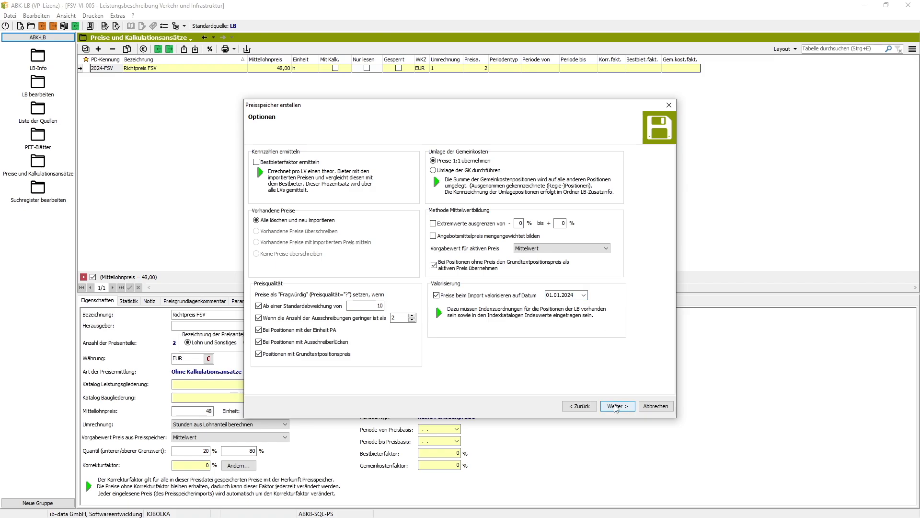
pyautogui.click(616, 407)
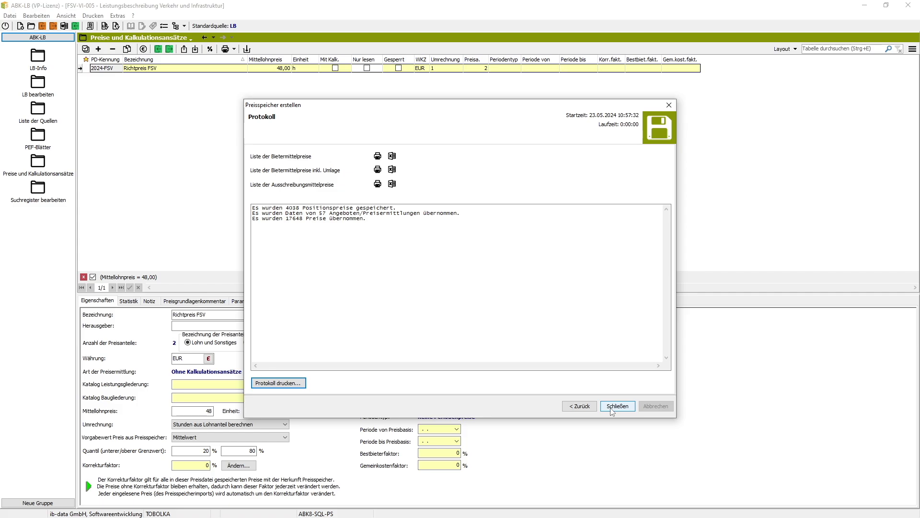
pyautogui.click(612, 409)
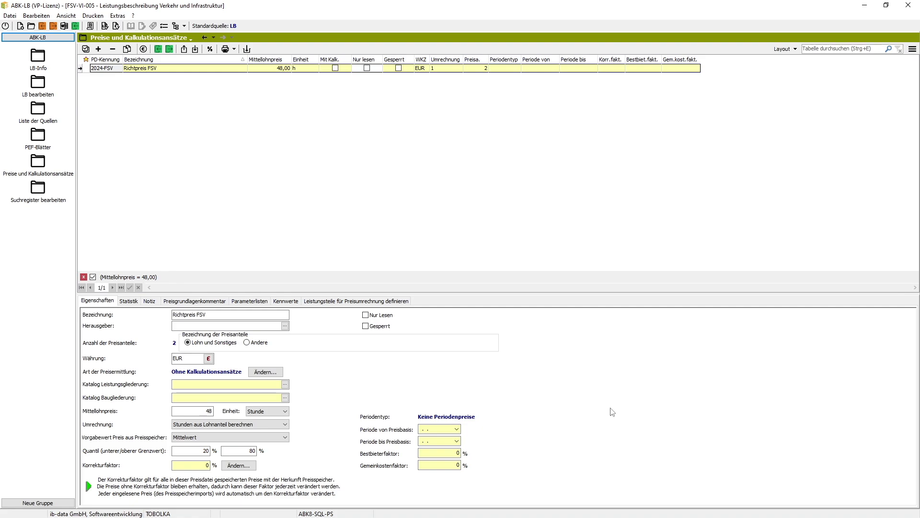
# Calculate the statistics of the 2024-FSV price file and view its Preisgrundlagenkommentar
pyautogui.click(139, 301)
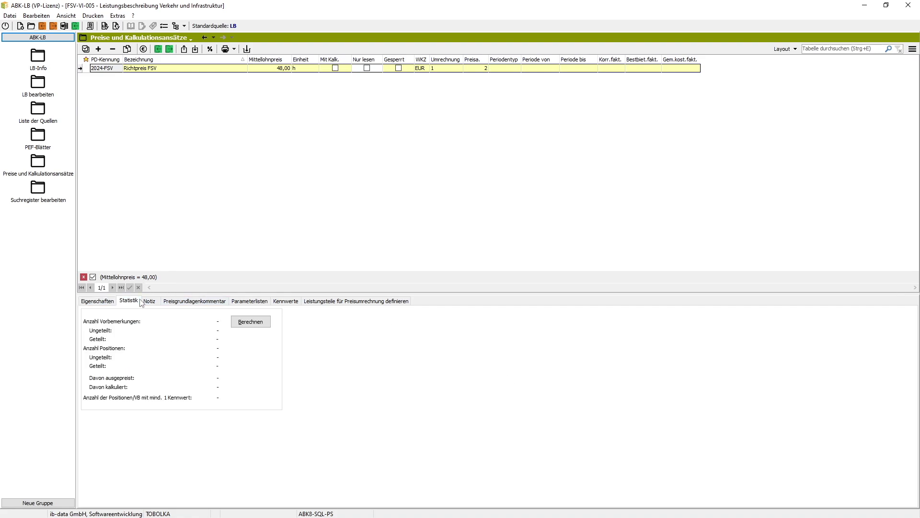
pyautogui.click(235, 318)
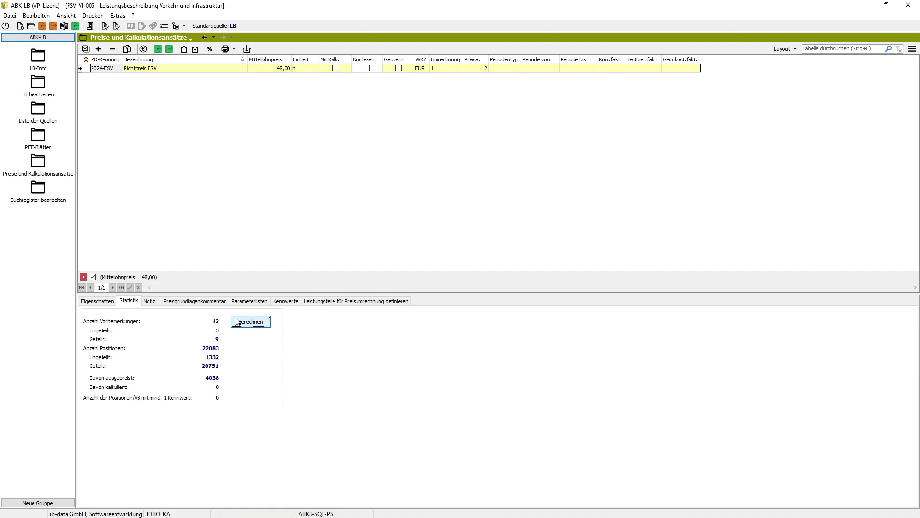
pyautogui.click(185, 302)
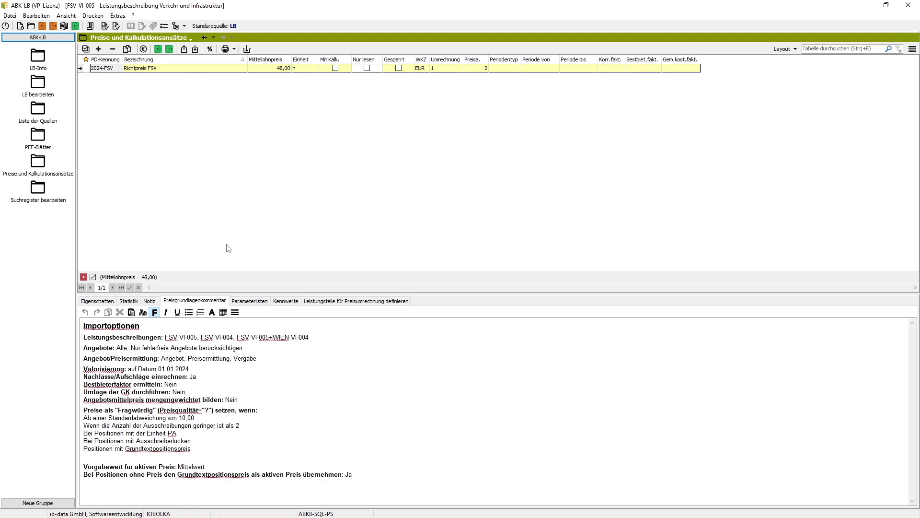
# Examine the prices of Baustellentafel items 020602D and 020602C in group 02 Baustellengemeinkosten, including the Preisinformationen of 020602C
pyautogui.doubleClick(163, 69)
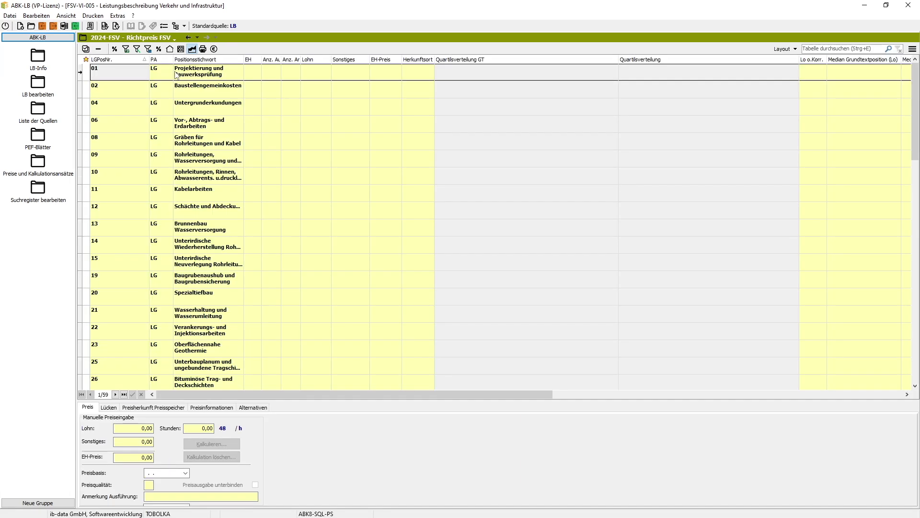
pyautogui.moveTo(118, 64)
pyautogui.click(139, 81)
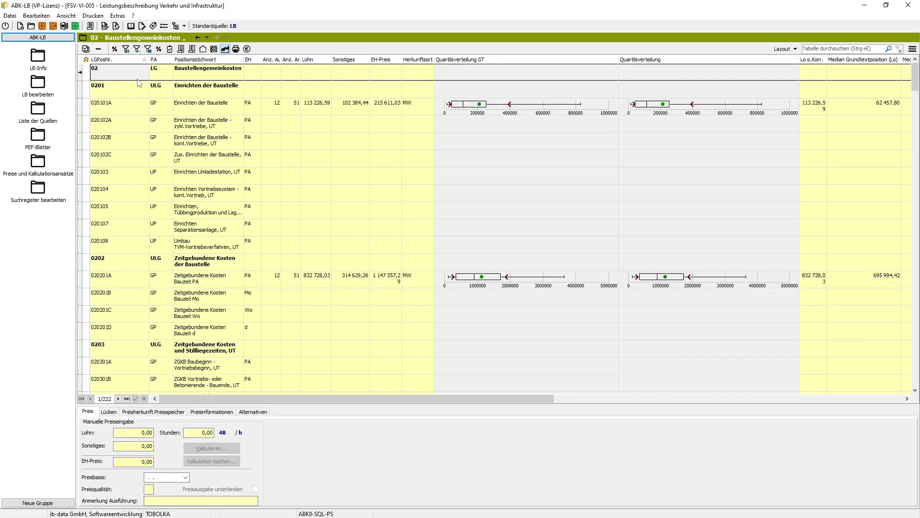
pyautogui.scroll(-10, 161, 225)
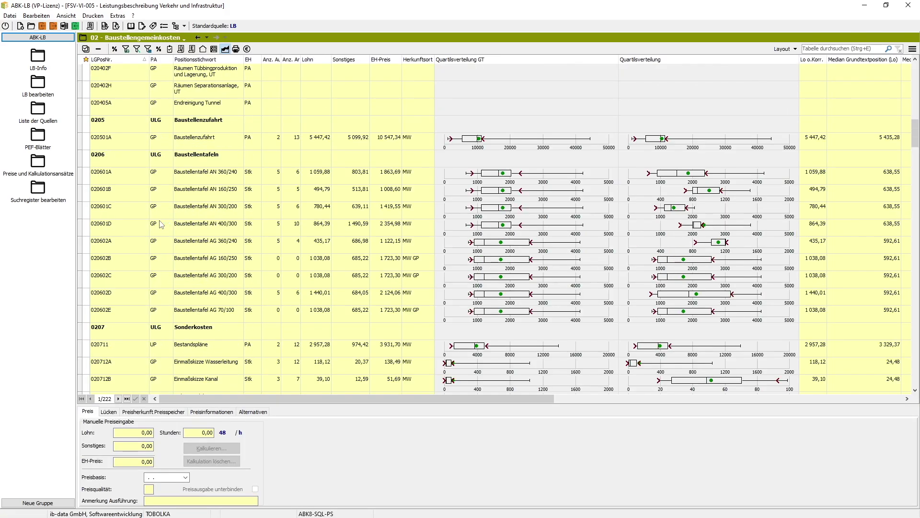
pyautogui.click(229, 293)
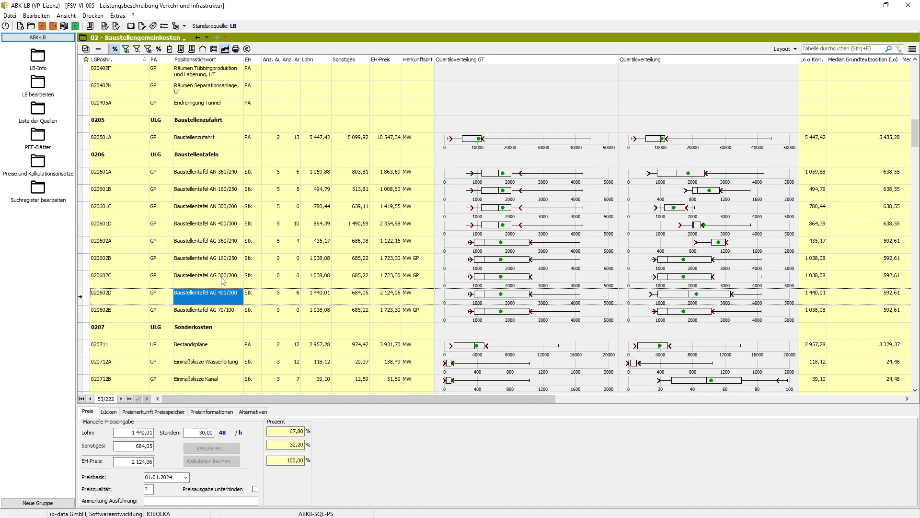
pyautogui.click(222, 276)
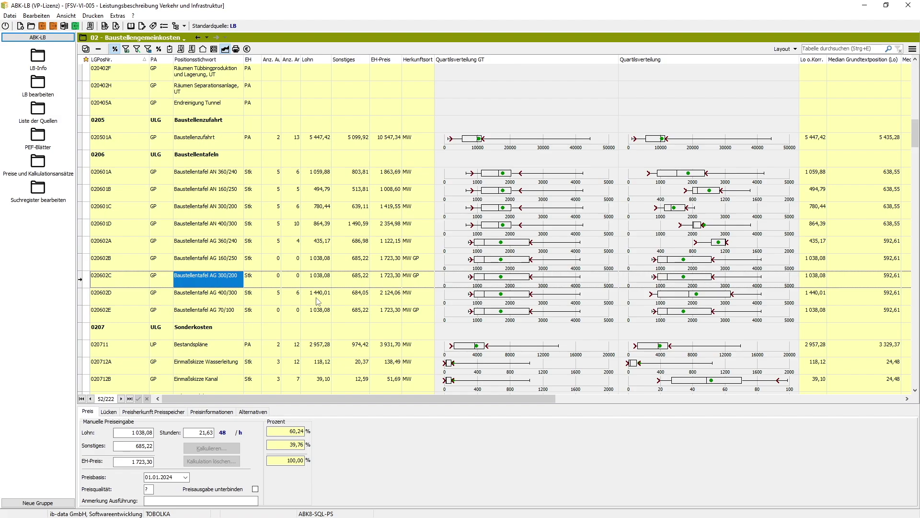
pyautogui.click(198, 412)
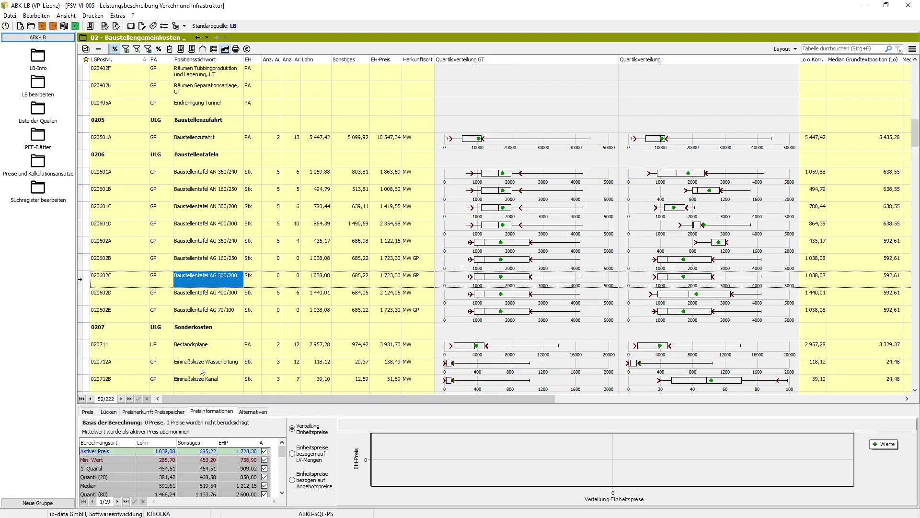
# Examine the price origin and unit-price distribution charts of item 110101C in group 11 Kabelarbeiten, including by LV quantity and offer price
pyautogui.click(134, 38)
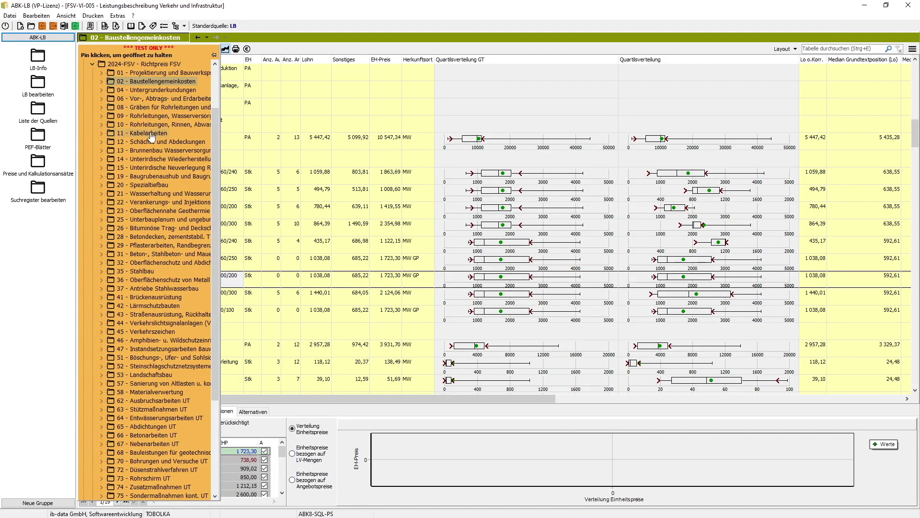
pyautogui.click(150, 133)
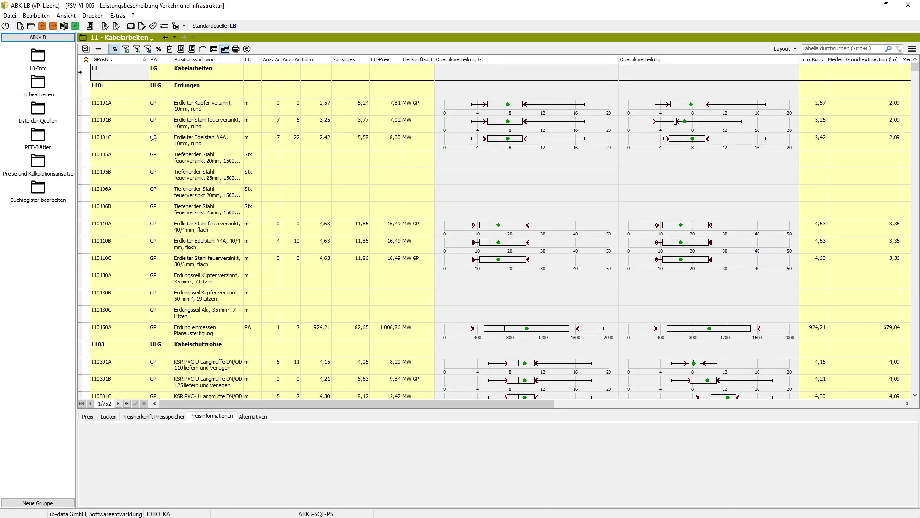
pyautogui.click(202, 146)
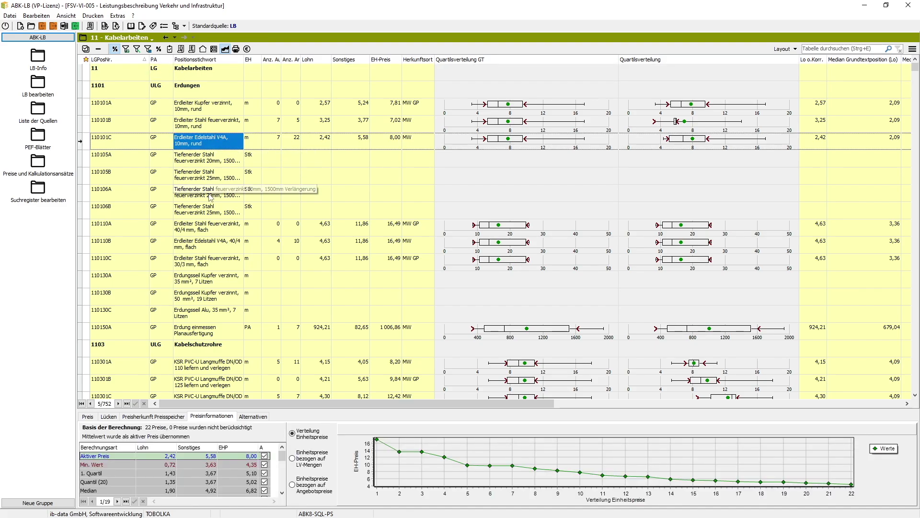
pyautogui.click(170, 417)
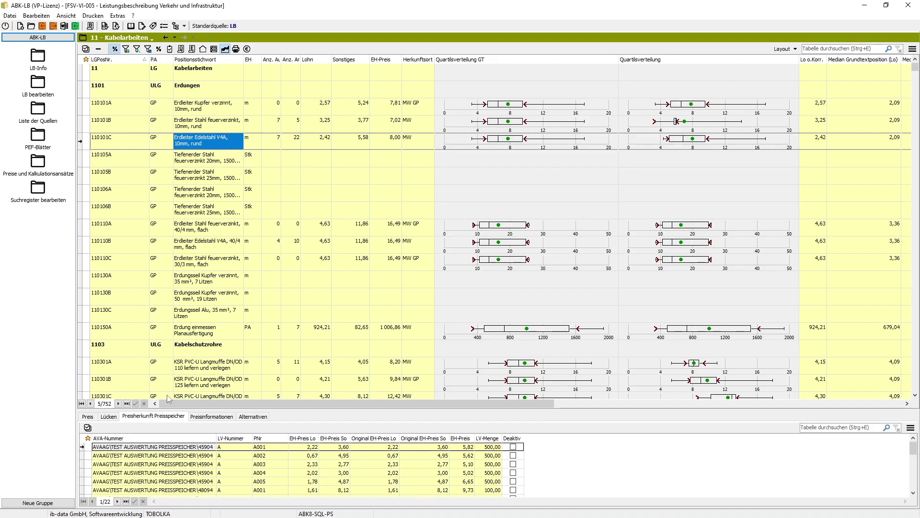
pyautogui.click(211, 416)
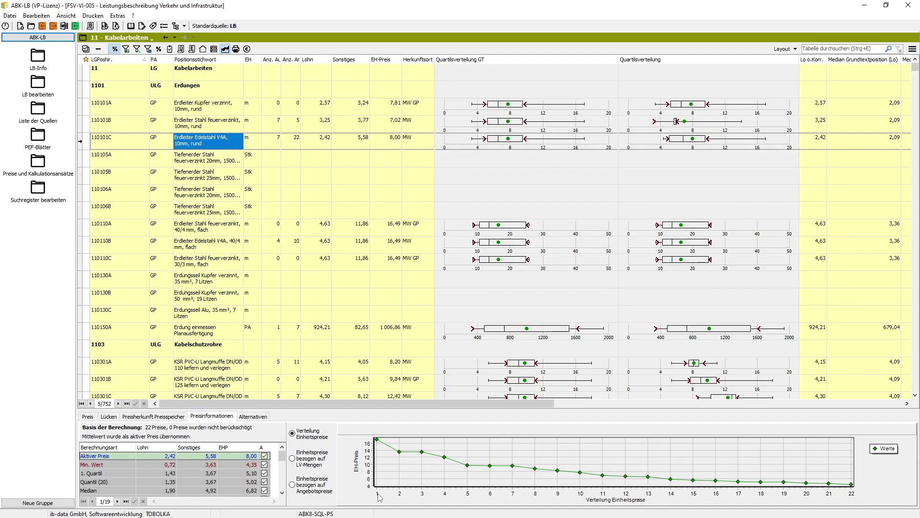
pyautogui.click(298, 470)
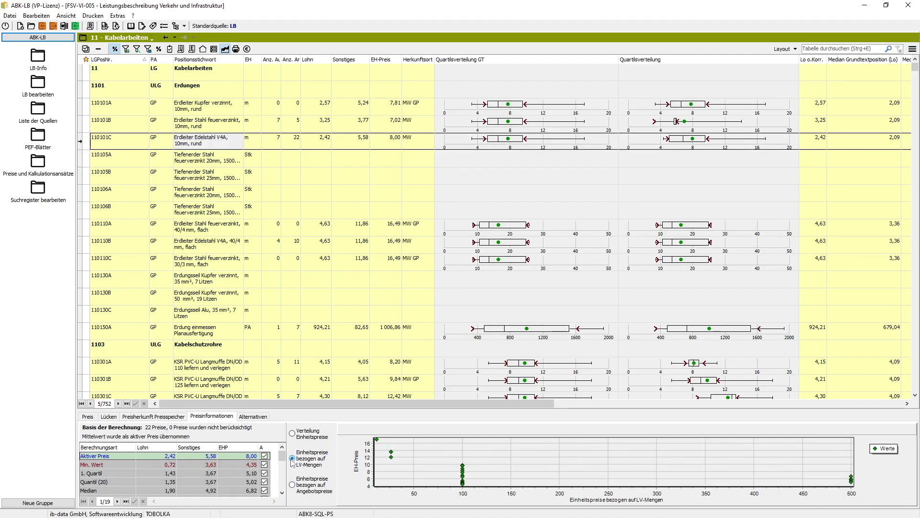
pyautogui.click(310, 485)
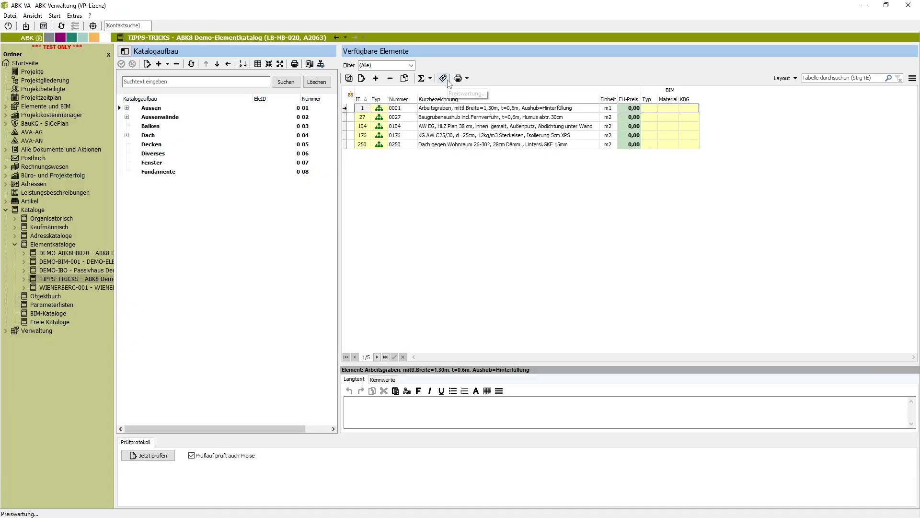
# Look at the Preisermittlung of element 0001 Arbeitsgraben in the TIPPS-TRICKS element catalogue and close its properties
pyautogui.click(452, 108)
pyautogui.doubleClick(452, 108)
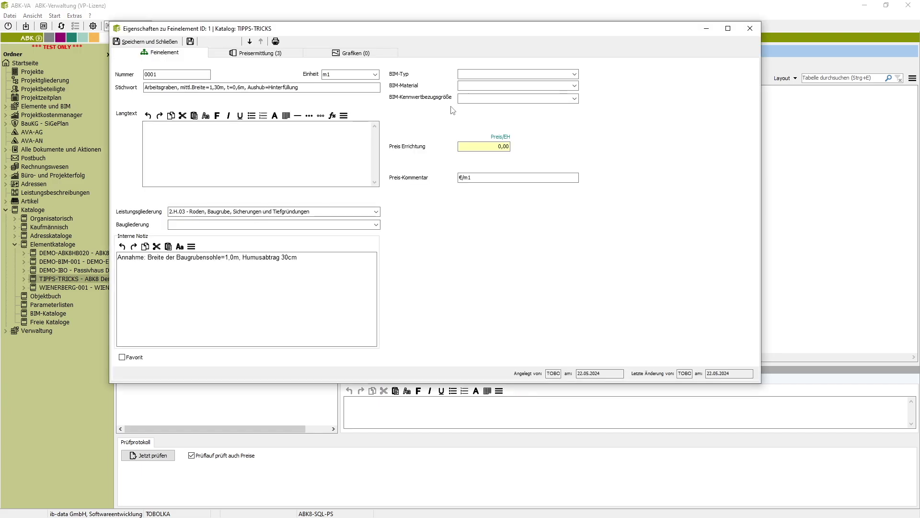
pyautogui.click(288, 53)
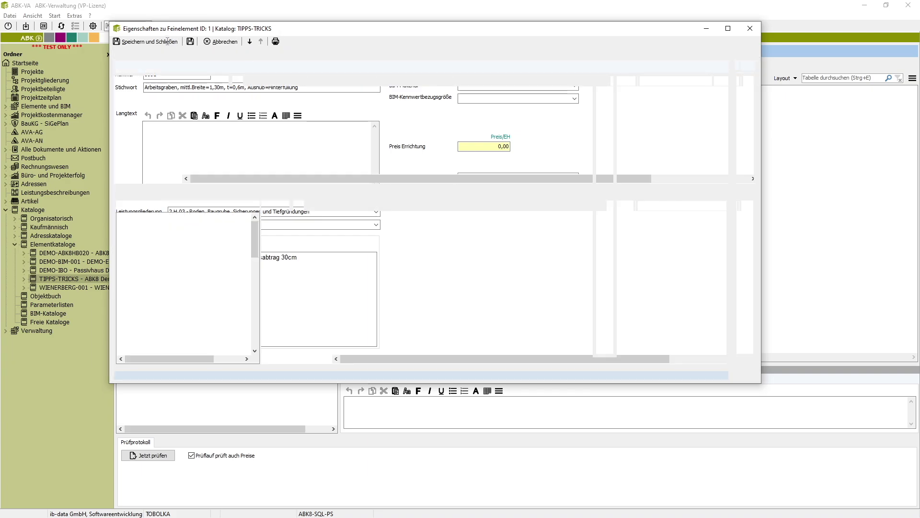
pyautogui.click(168, 42)
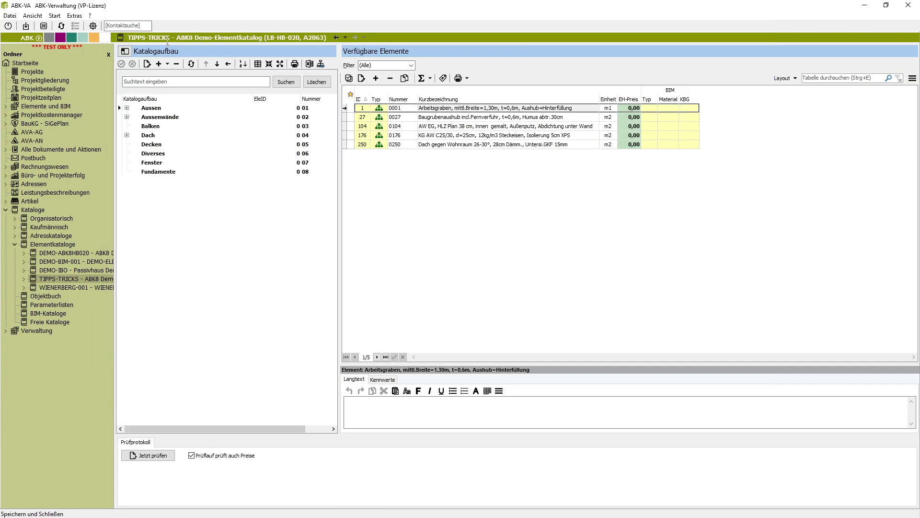
# Start the catalogue's price maintenance with the method LB-Preisdatei (Assistent) and choose FSV-VI-005 as the price import source
pyautogui.click(443, 79)
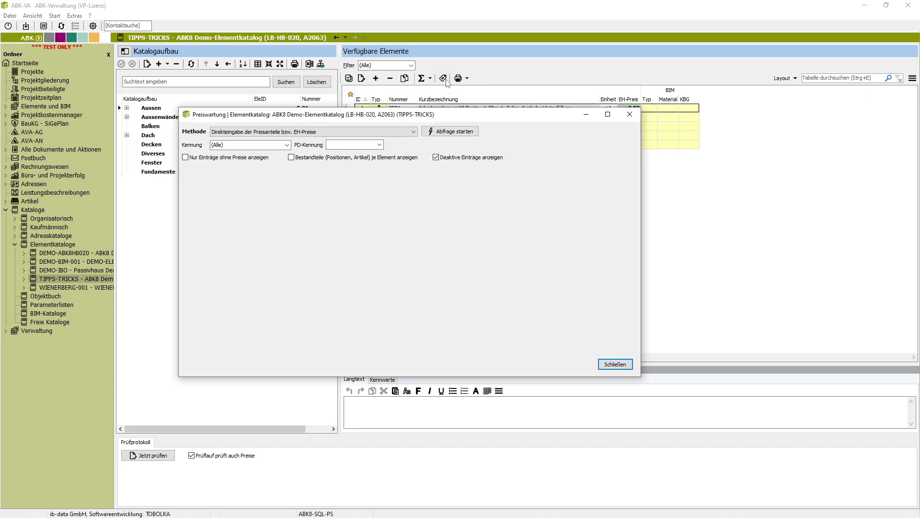
pyautogui.click(414, 132)
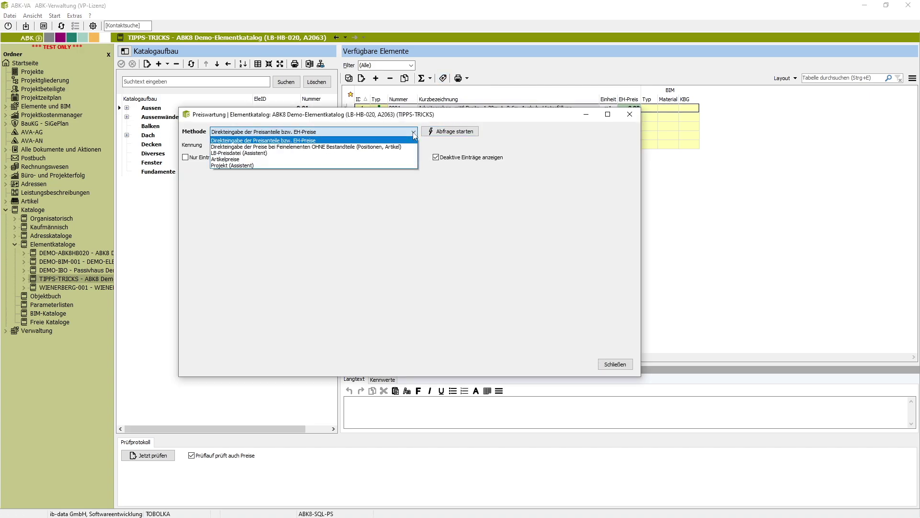
pyautogui.click(347, 153)
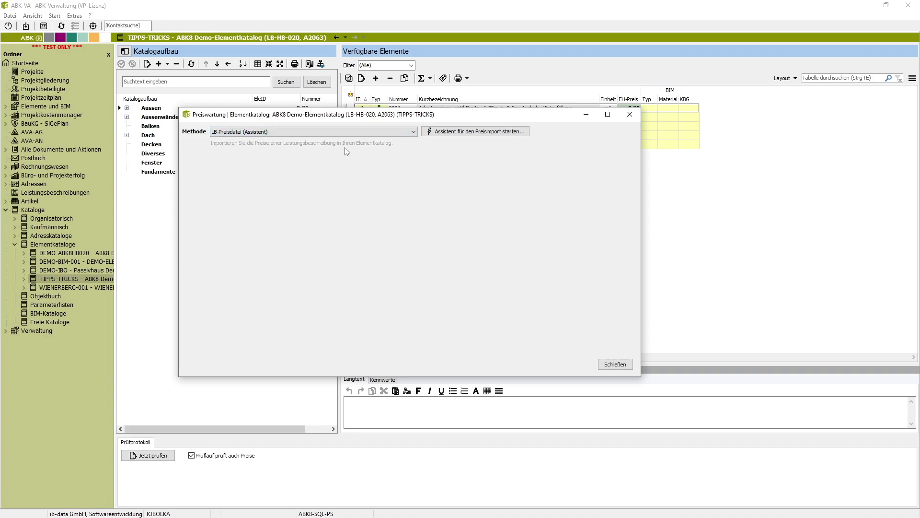
pyautogui.click(507, 132)
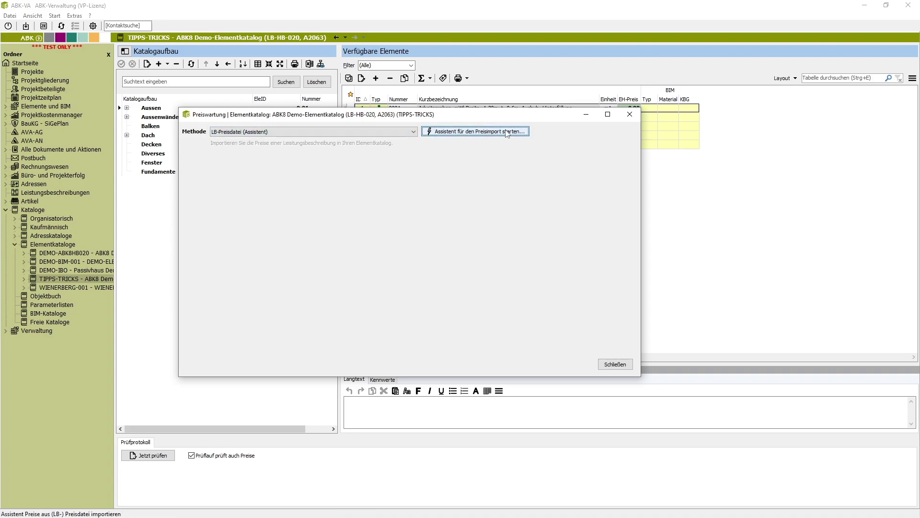
pyautogui.click(595, 383)
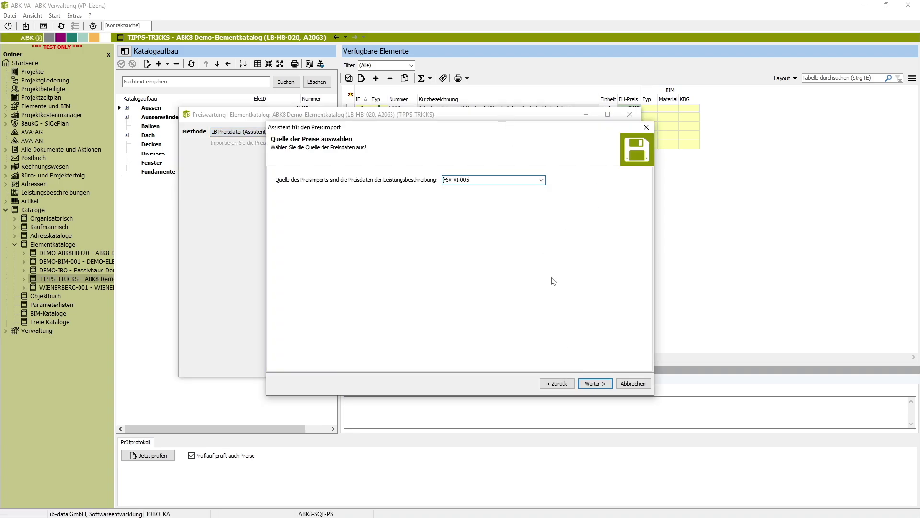
pyautogui.click(595, 384)
# Assign price file 2024-FSV to the whole LG-Gliederung, run the price import into the element catalogue and close the price maintenance
pyautogui.click(479, 198)
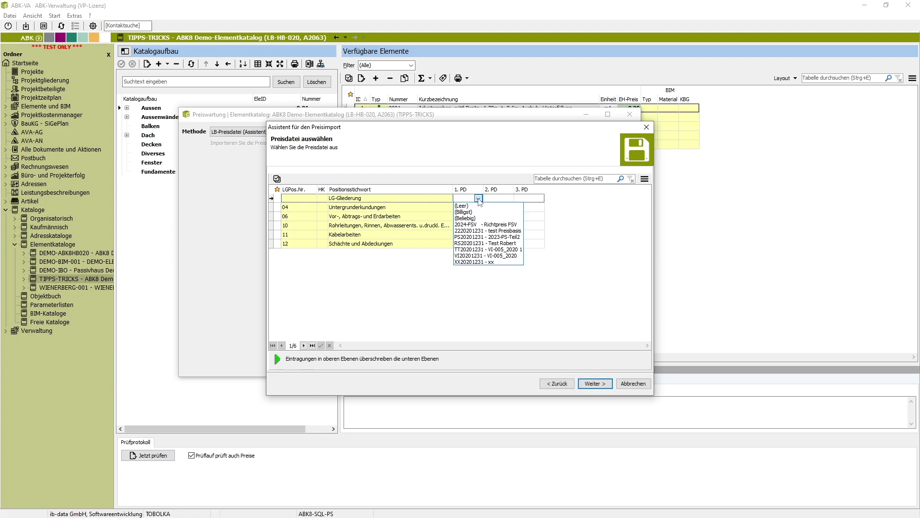
pyautogui.click(480, 224)
pyautogui.click(438, 234)
pyautogui.click(595, 383)
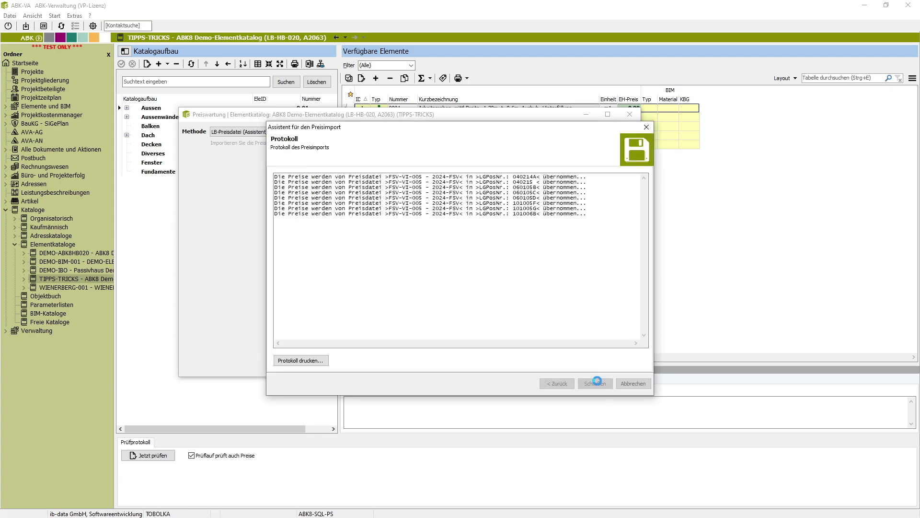
pyautogui.click(596, 383)
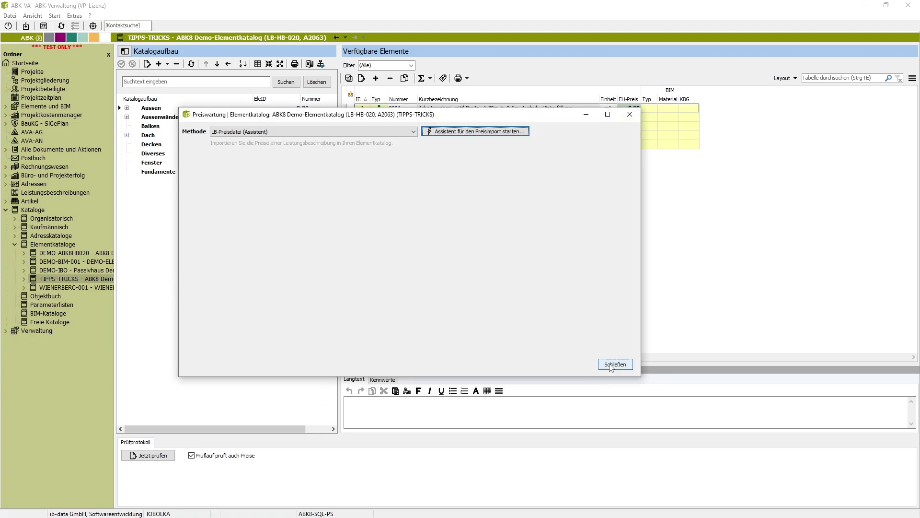
pyautogui.click(608, 363)
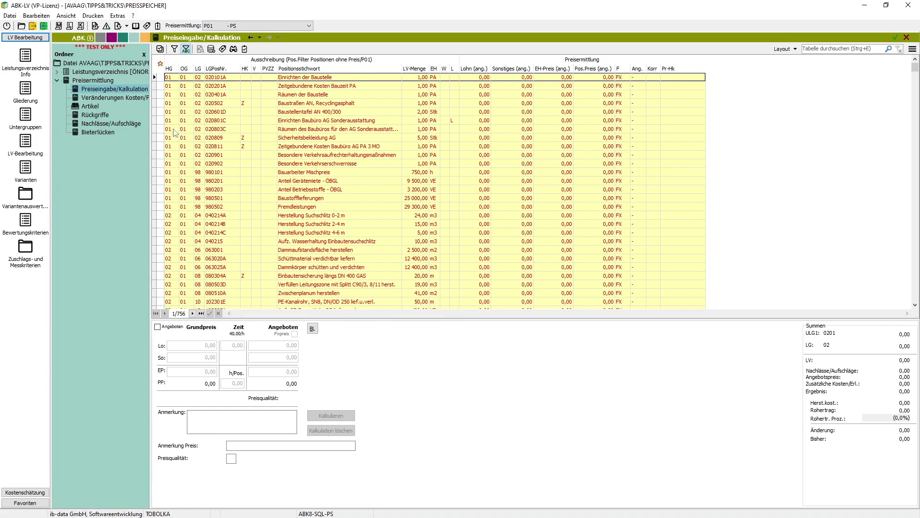
# In ABK-LV, start a price import for the PREISSPEICHER LV from a price file, with P01 as target and no group restriction
pyautogui.click(11, 16)
pyautogui.moveTo(49, 51)
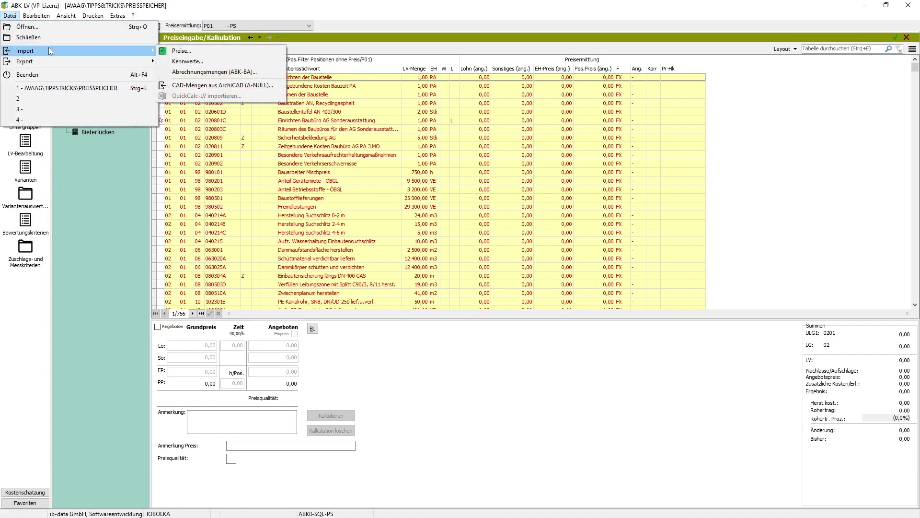
pyautogui.click(167, 55)
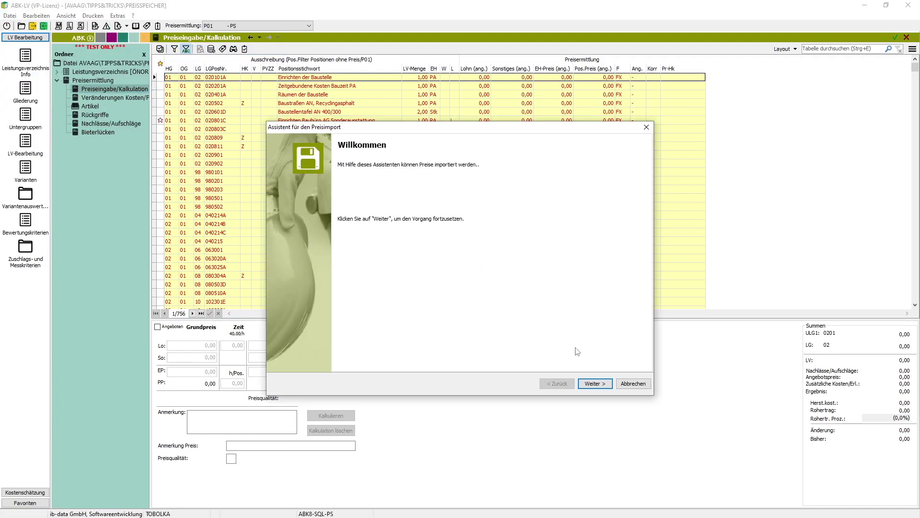
pyautogui.click(602, 385)
pyautogui.click(594, 383)
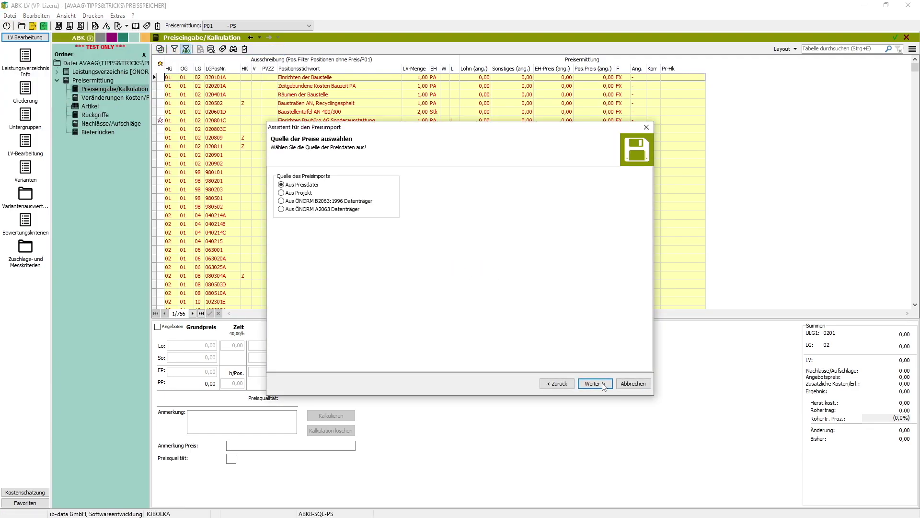
pyautogui.click(595, 383)
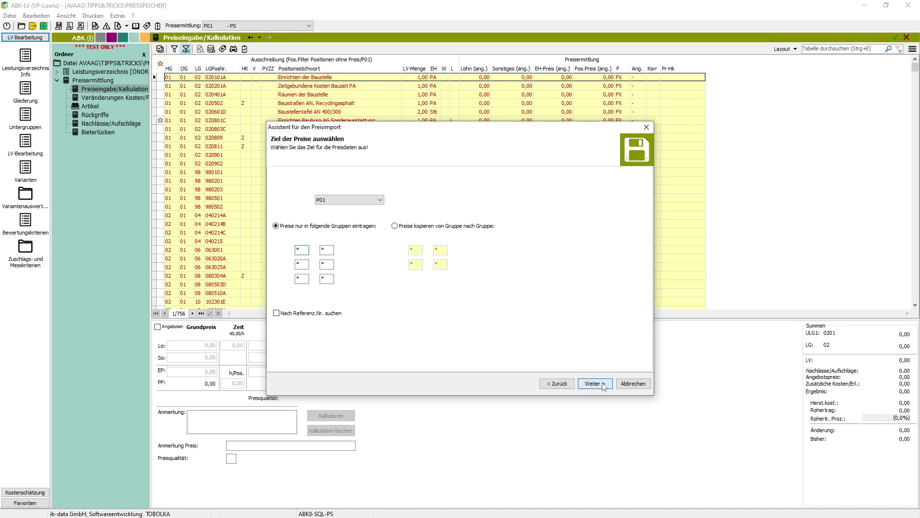
pyautogui.click(603, 385)
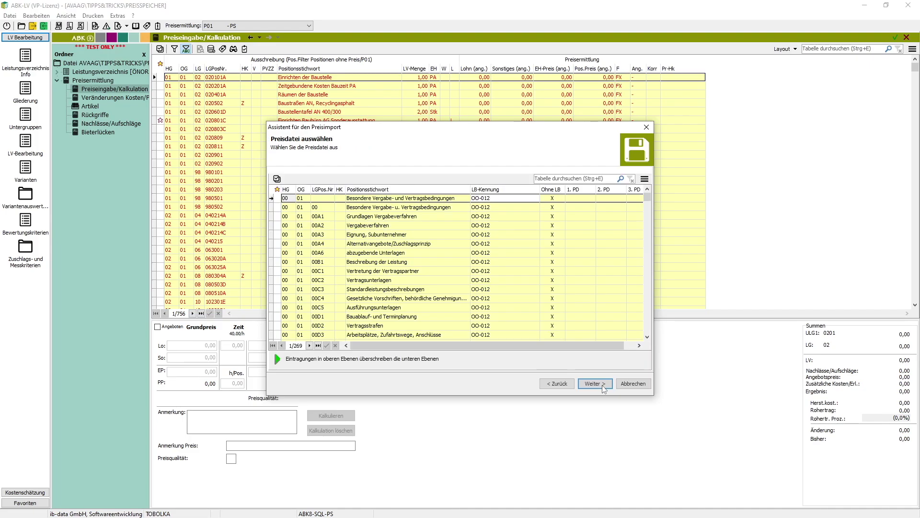
# Import the prices with 2024-FSV as first price file for the FSV-VI-005 groups, and close the import log
pyautogui.click(589, 271)
pyautogui.click(591, 271)
pyautogui.click(577, 280)
pyautogui.click(500, 281)
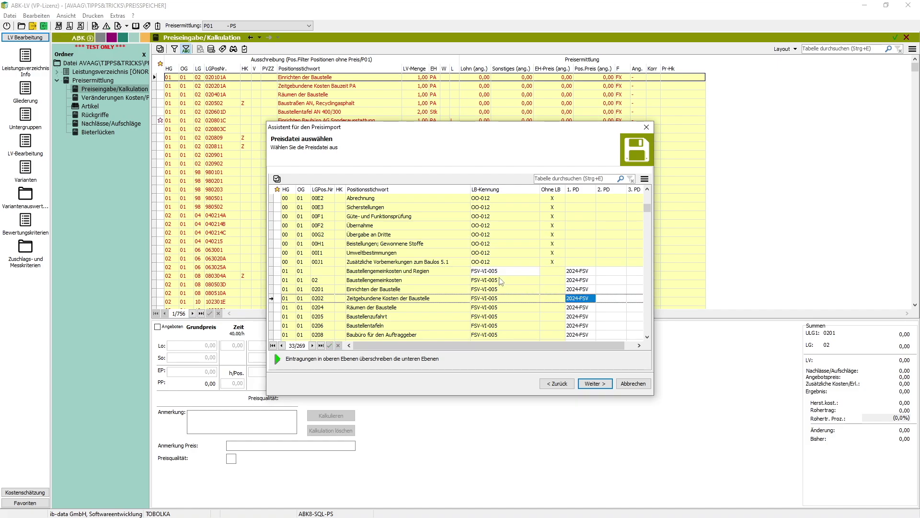
pyautogui.click(596, 384)
pyautogui.click(603, 384)
pyautogui.click(604, 383)
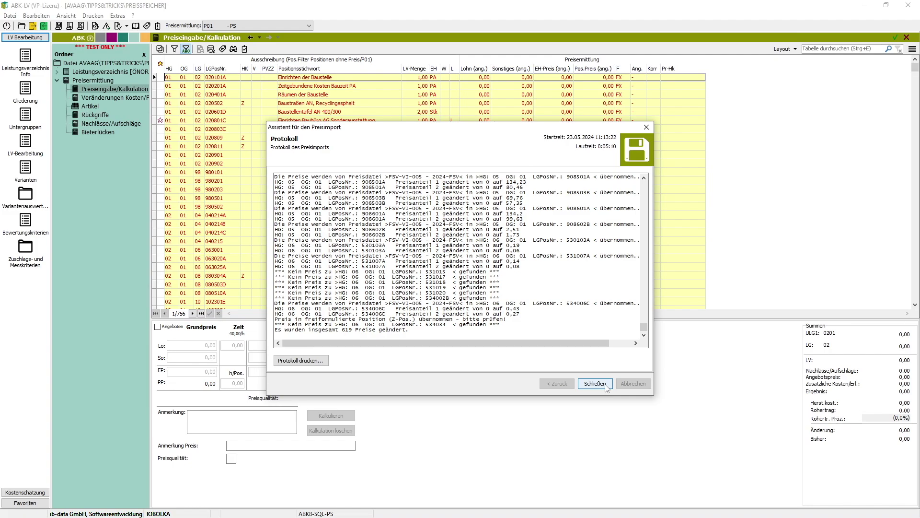
pyautogui.click(605, 385)
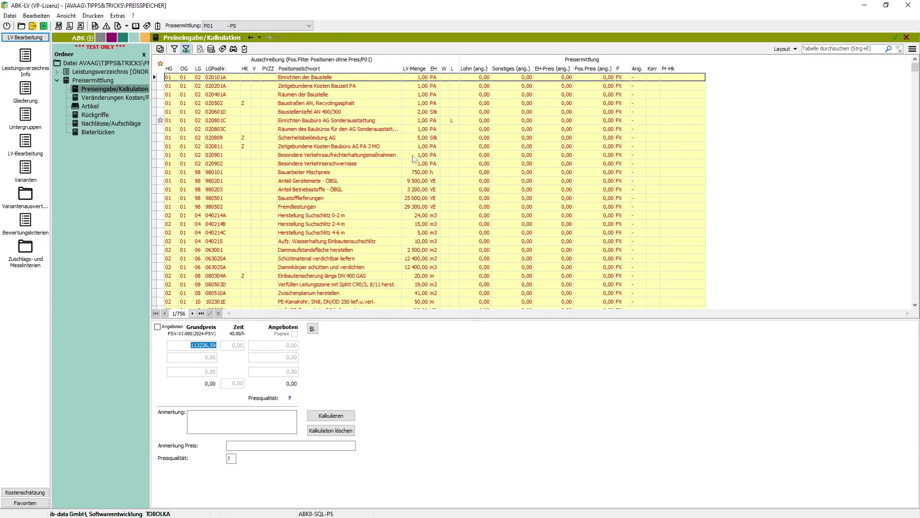